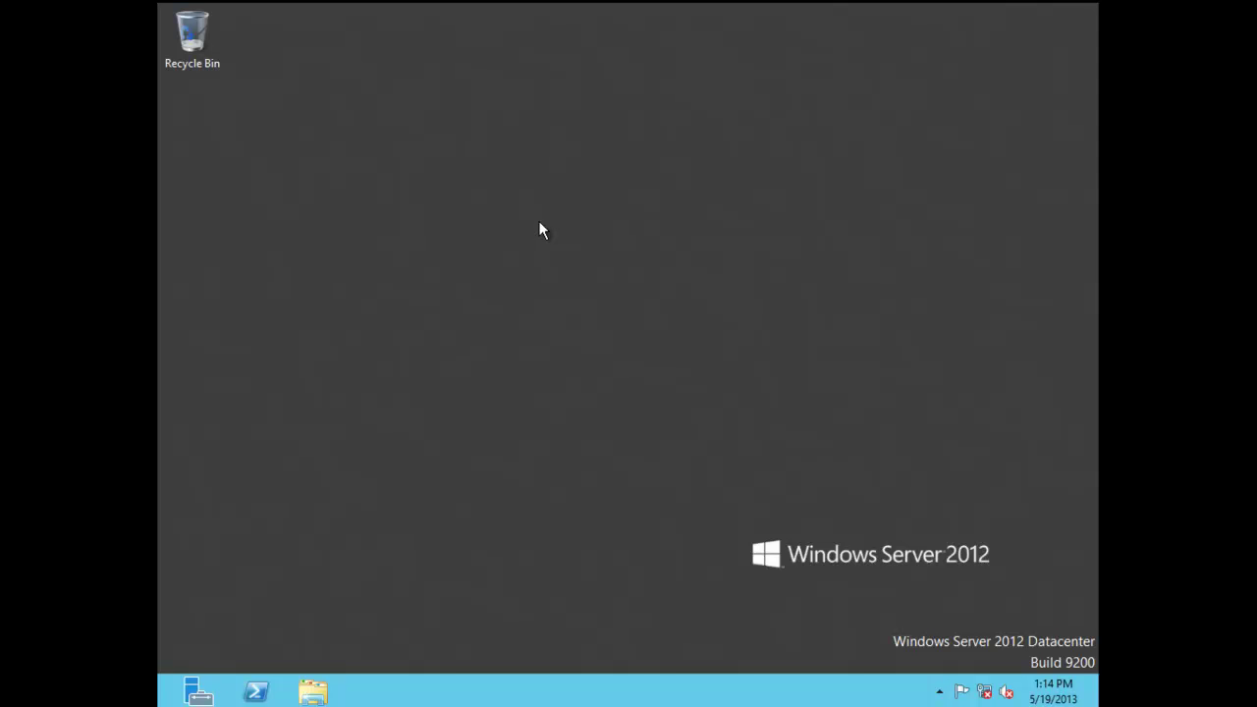
From the Start screen's Administrative Tools, launch the Group Policy Management console
{"action": "key", "text": "super"}
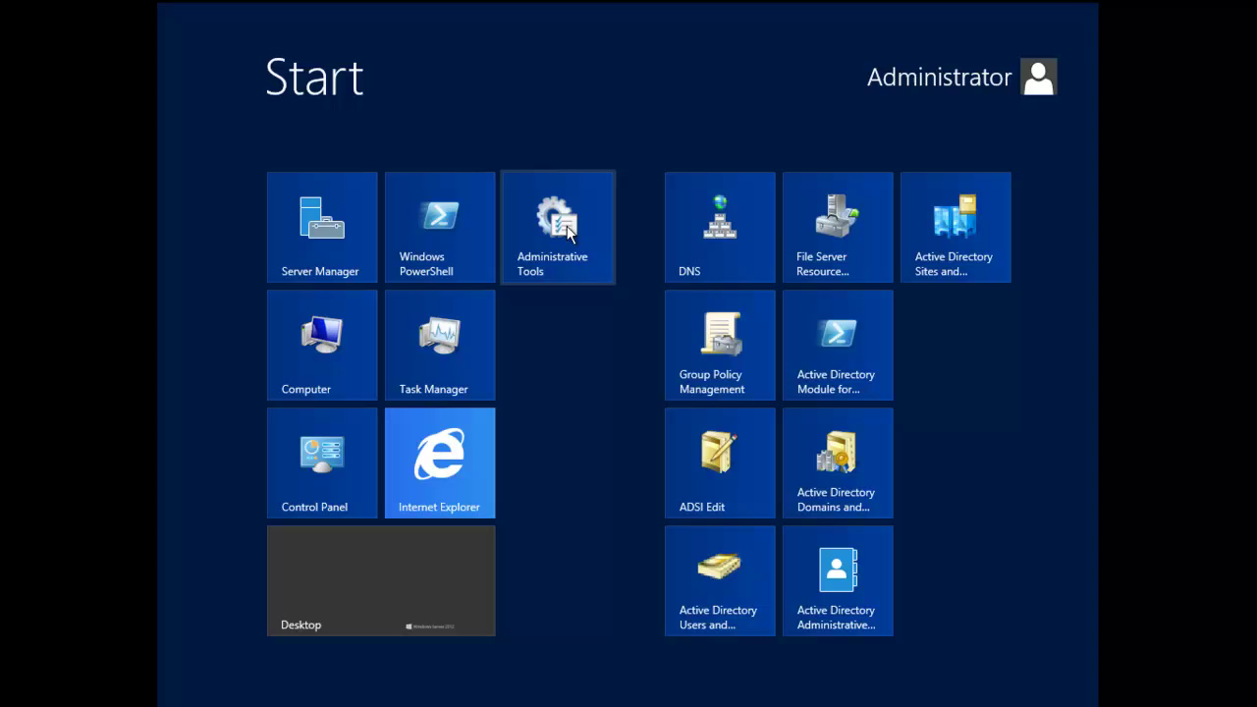
{"action": "left_click", "coordinate": [570, 228]}
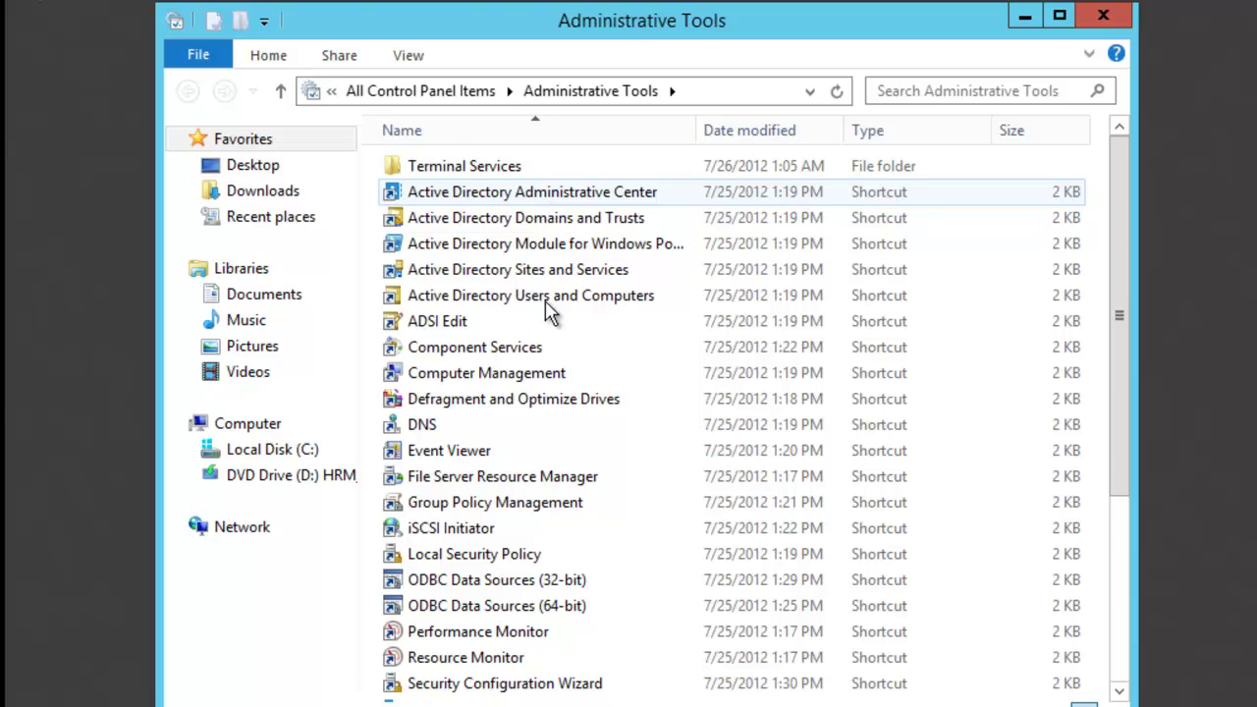
{"action": "double_click", "coordinate": [553, 504]}
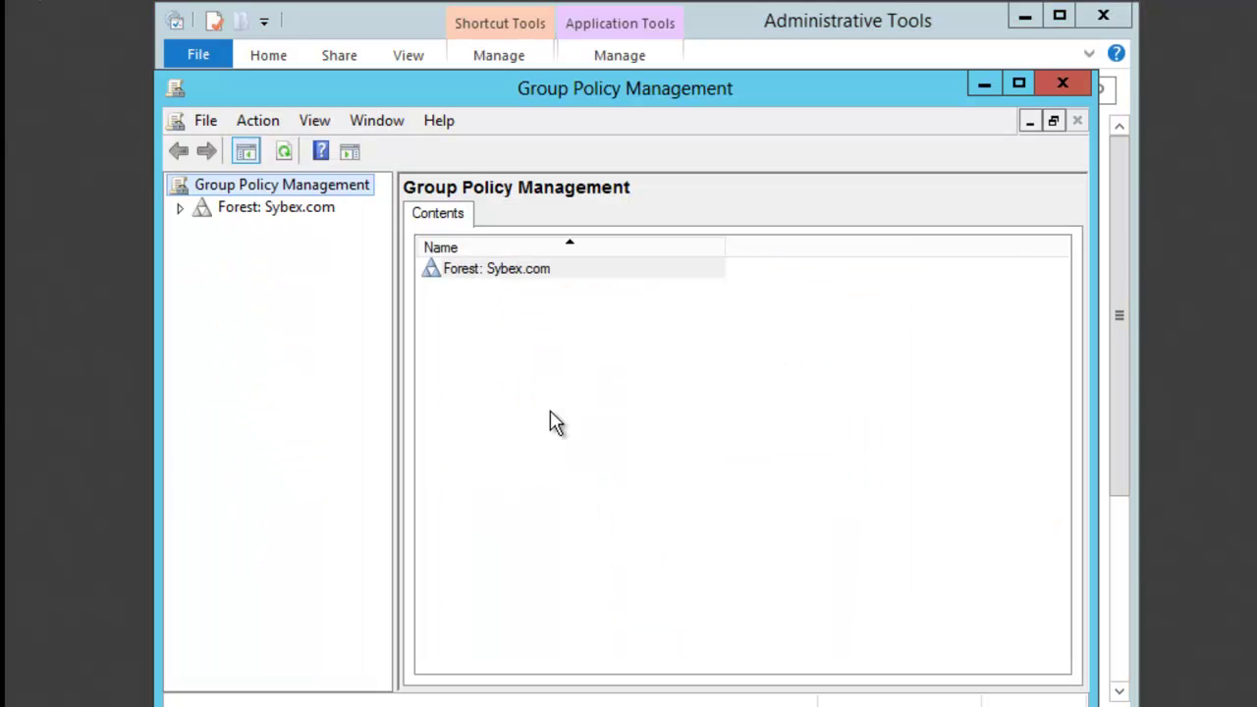
Expand Forest: Sybex.com > Domains > Sybex.com > North America and select the Corporate OU
{"action": "left_click", "coordinate": [226, 208]}
{"action": "left_click", "coordinate": [185, 210]}
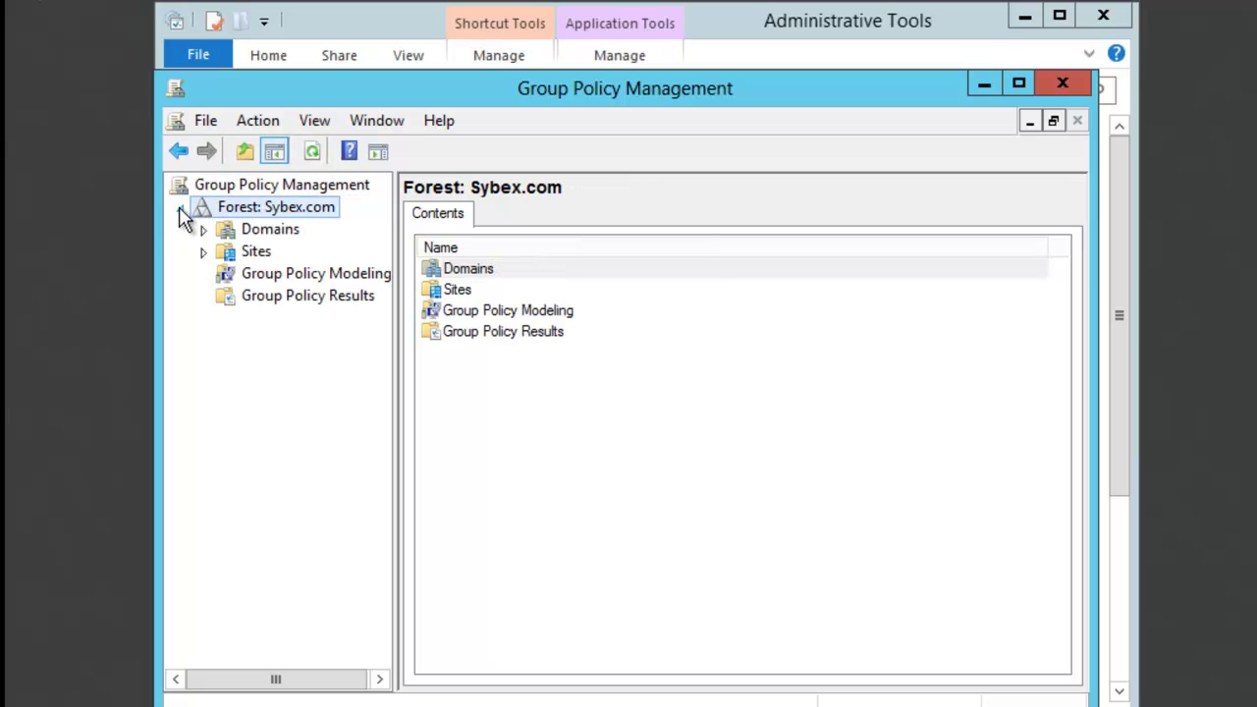
{"action": "left_click", "coordinate": [203, 230]}
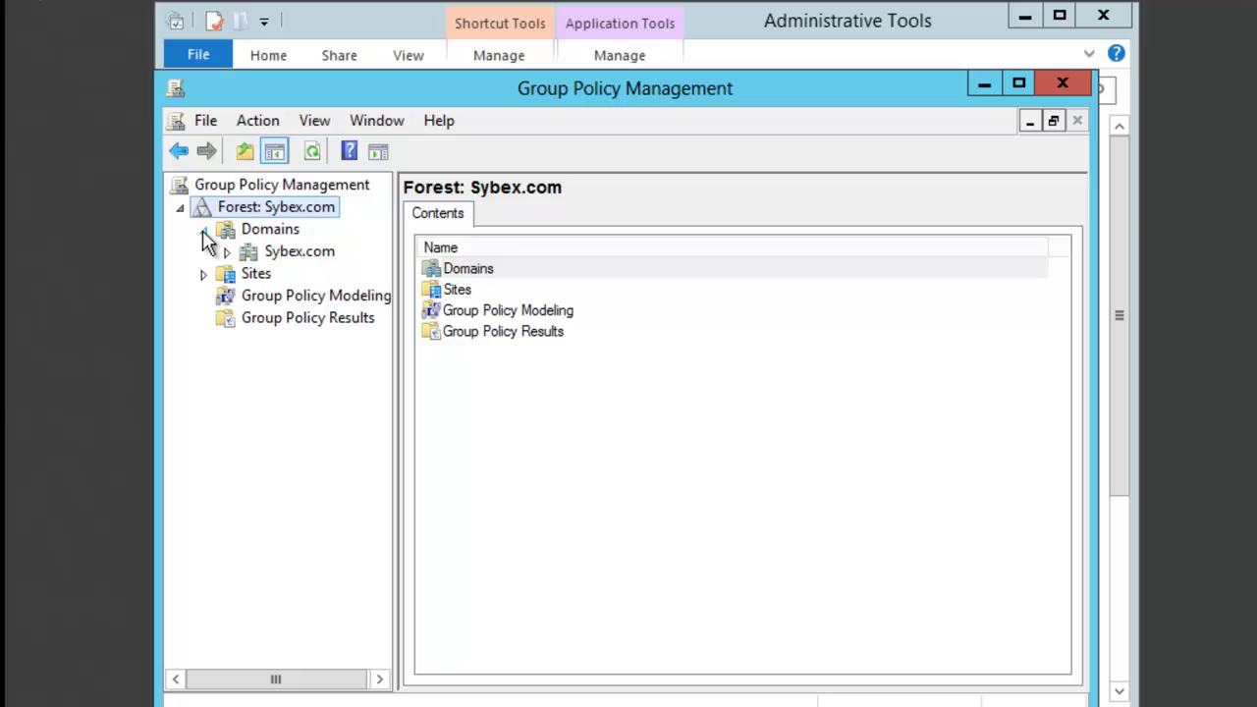
{"action": "left_click", "coordinate": [226, 251]}
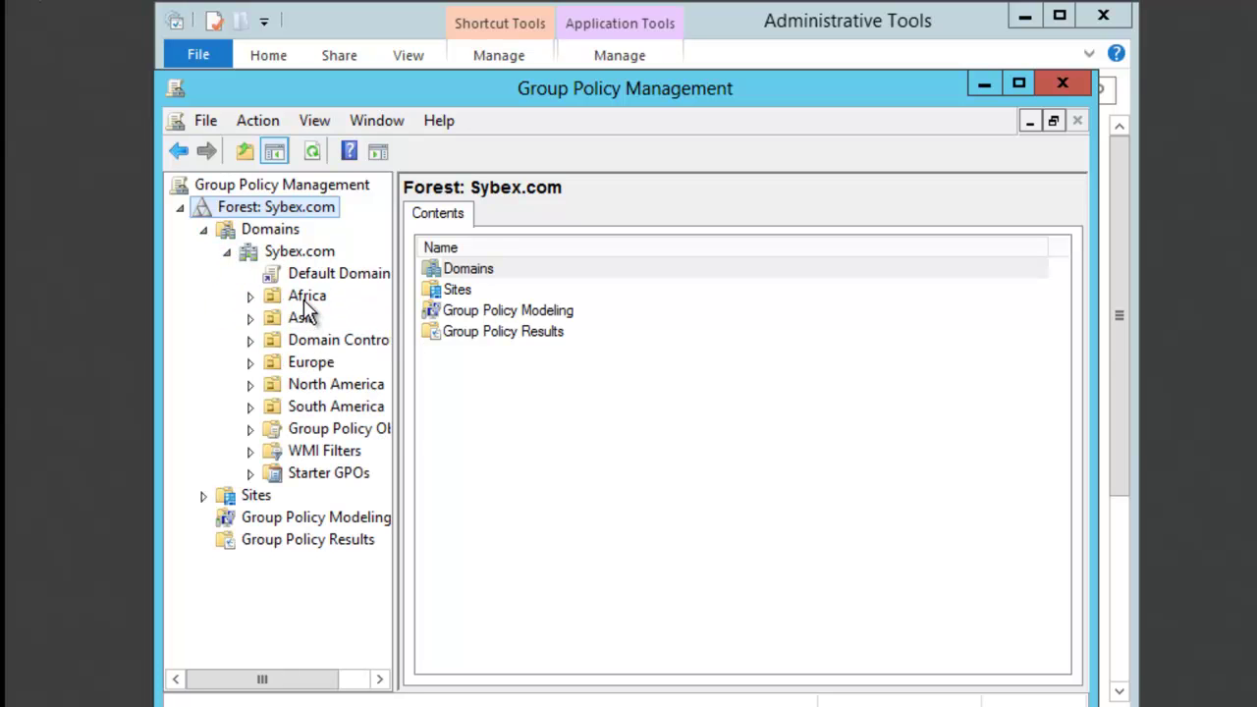
{"action": "left_click", "coordinate": [250, 385]}
{"action": "left_click", "coordinate": [346, 408]}
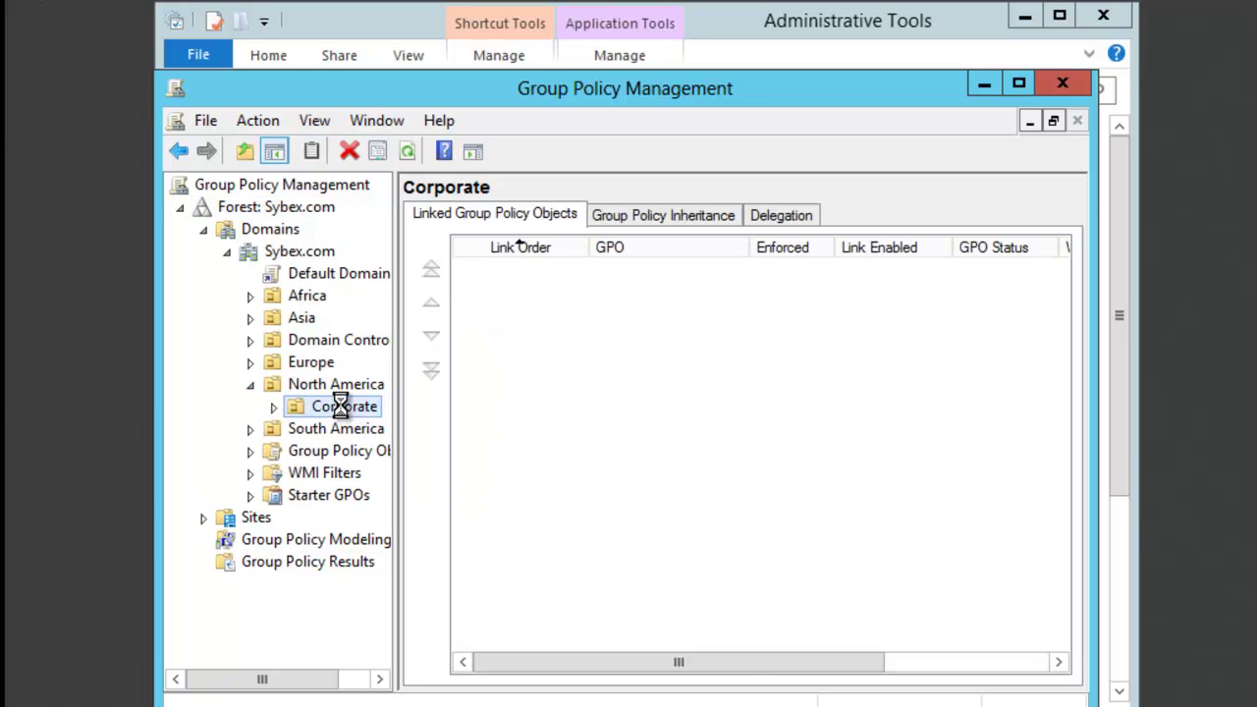
Create a GPO named 'Warning Box' linked to the Corporate OU and select its link
{"action": "right_click", "coordinate": [346, 408]}
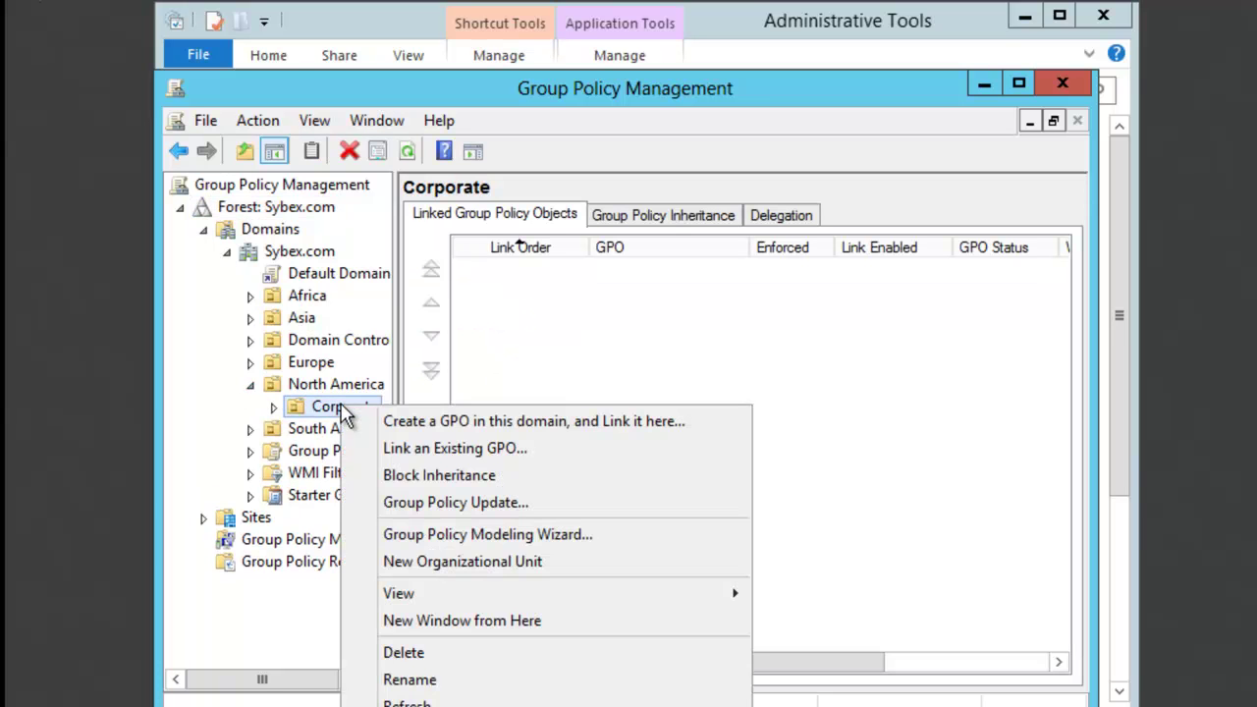
{"action": "left_click", "coordinate": [467, 422]}
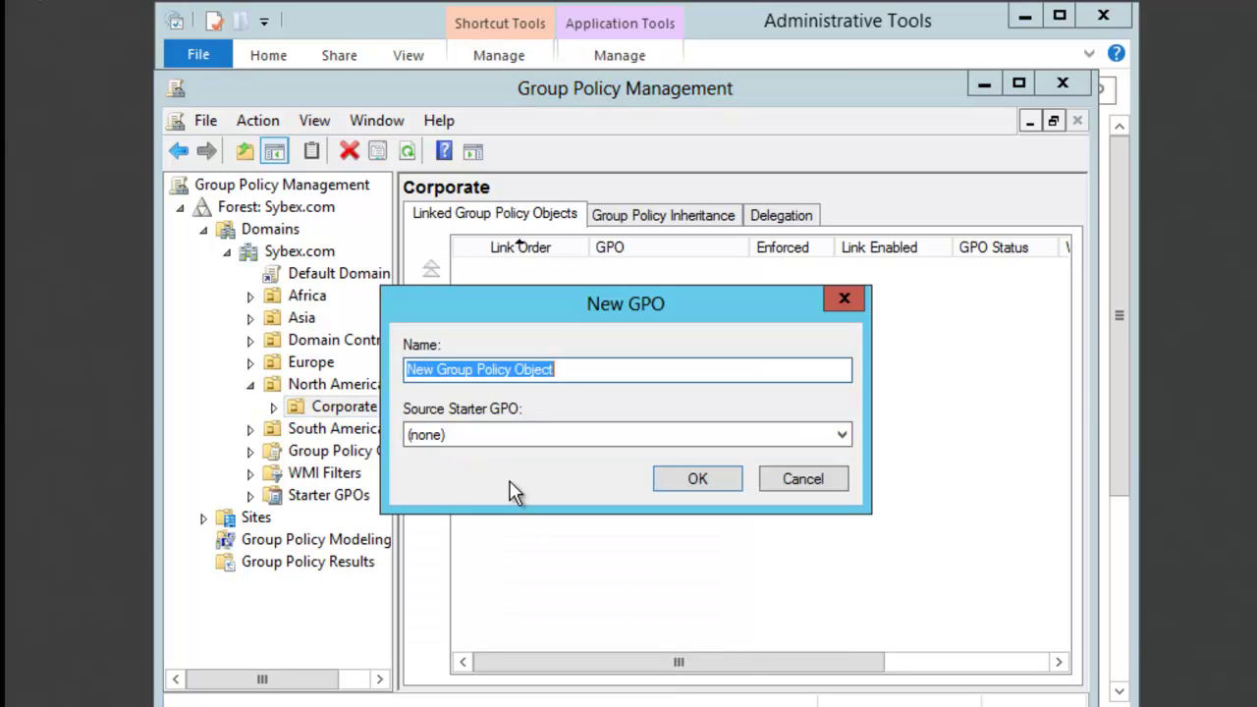
{"action": "type", "text": "Warni"}
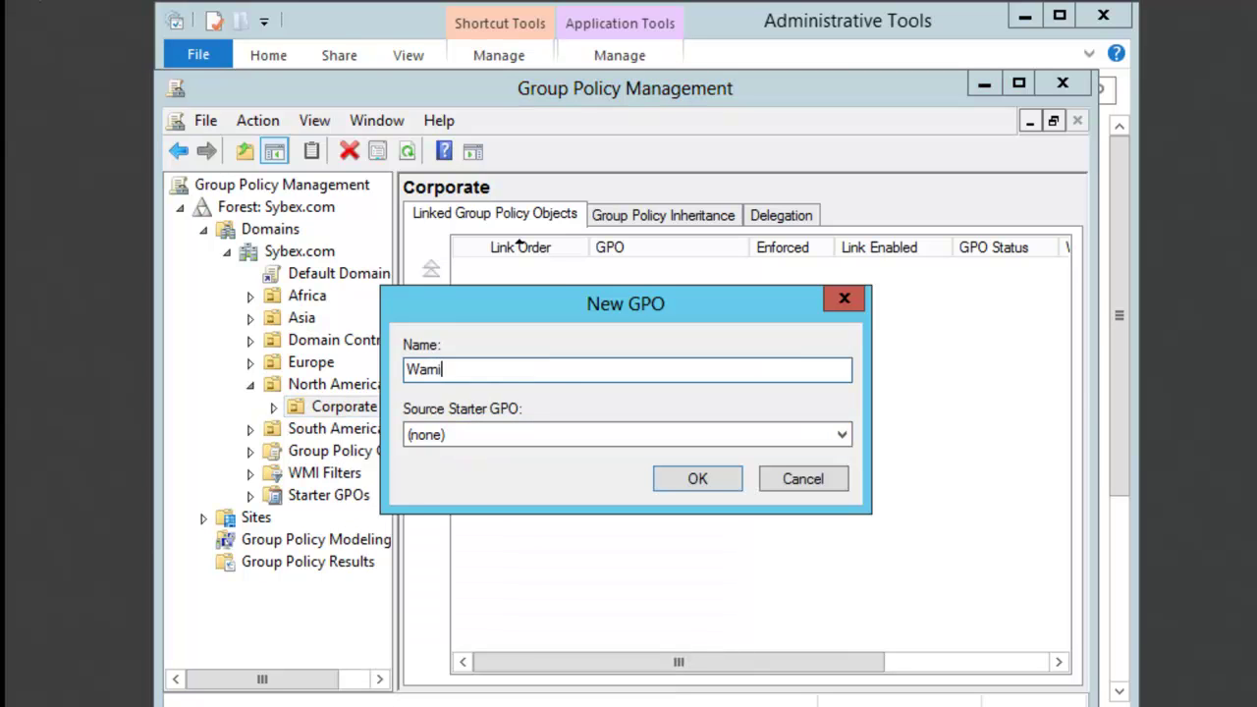
{"action": "type", "text": "ng Box"}
{"action": "left_click", "coordinate": [722, 488]}
{"action": "left_click", "coordinate": [697, 272]}
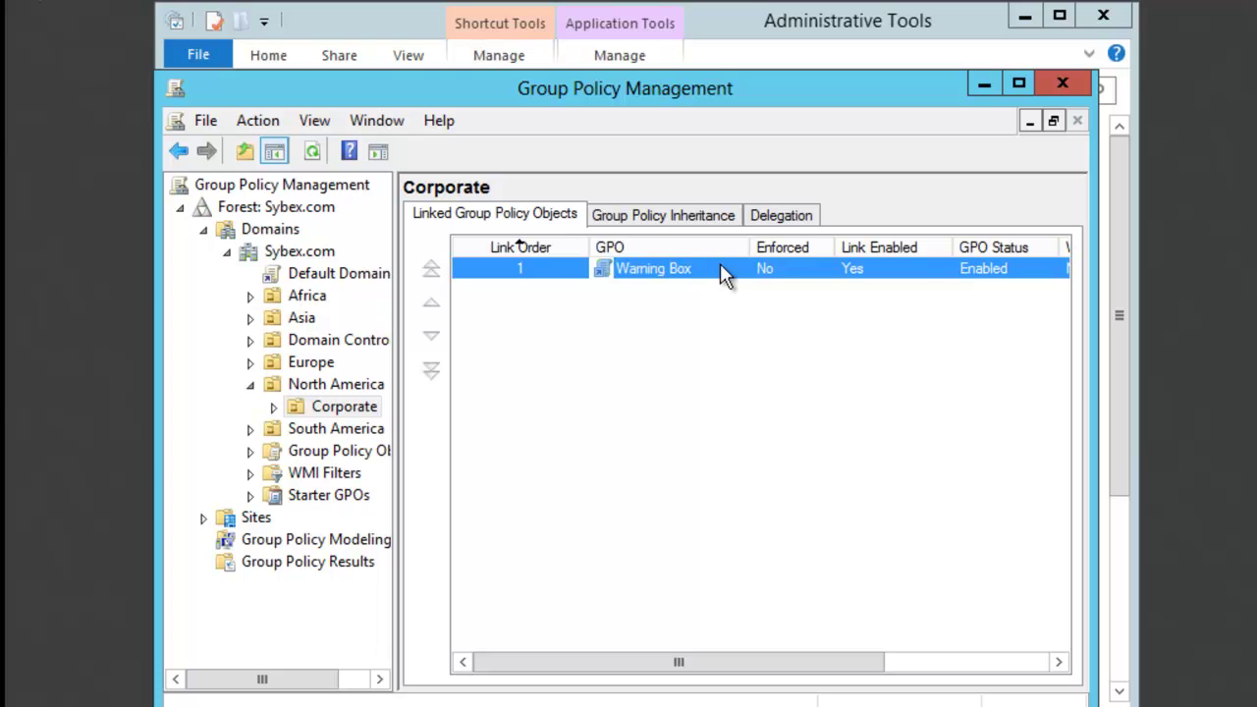
Edit Warning Box and expand Computer Configuration > Policies > Windows Settings > Security Settings > Local Policies
{"action": "right_click", "coordinate": [723, 275]}
{"action": "left_click", "coordinate": [775, 289]}
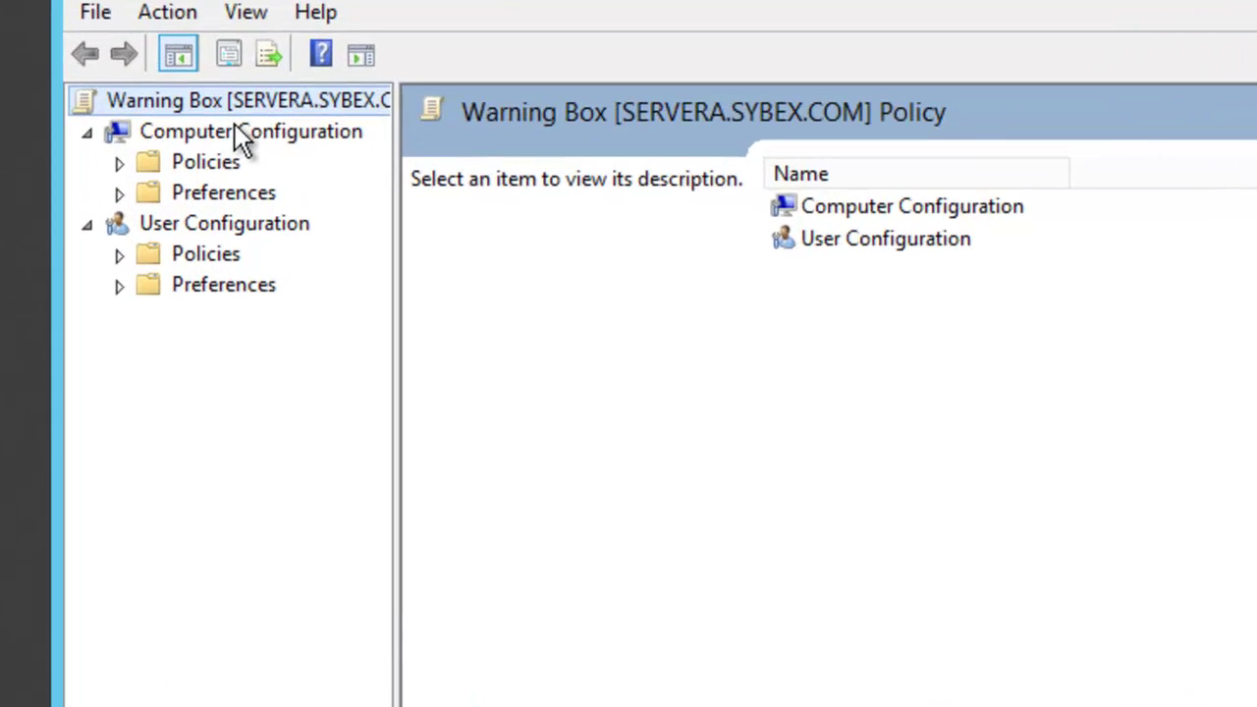
{"action": "left_click", "coordinate": [236, 145]}
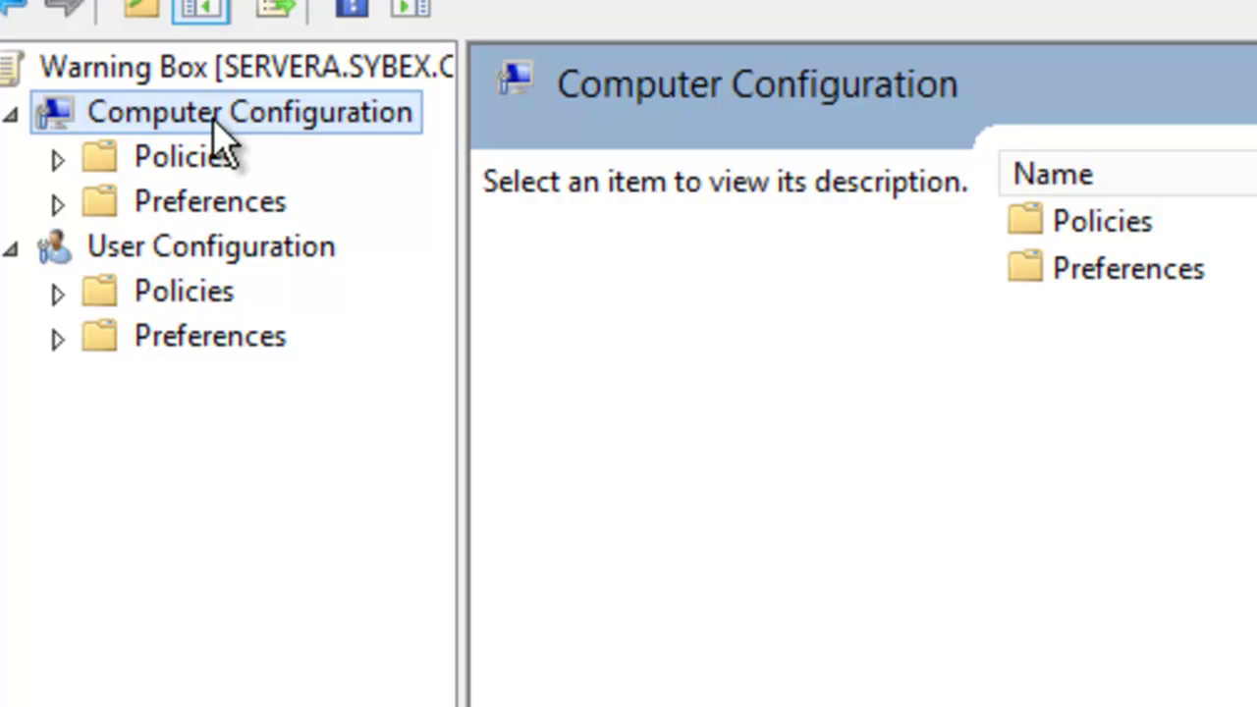
{"action": "left_click", "coordinate": [57, 159]}
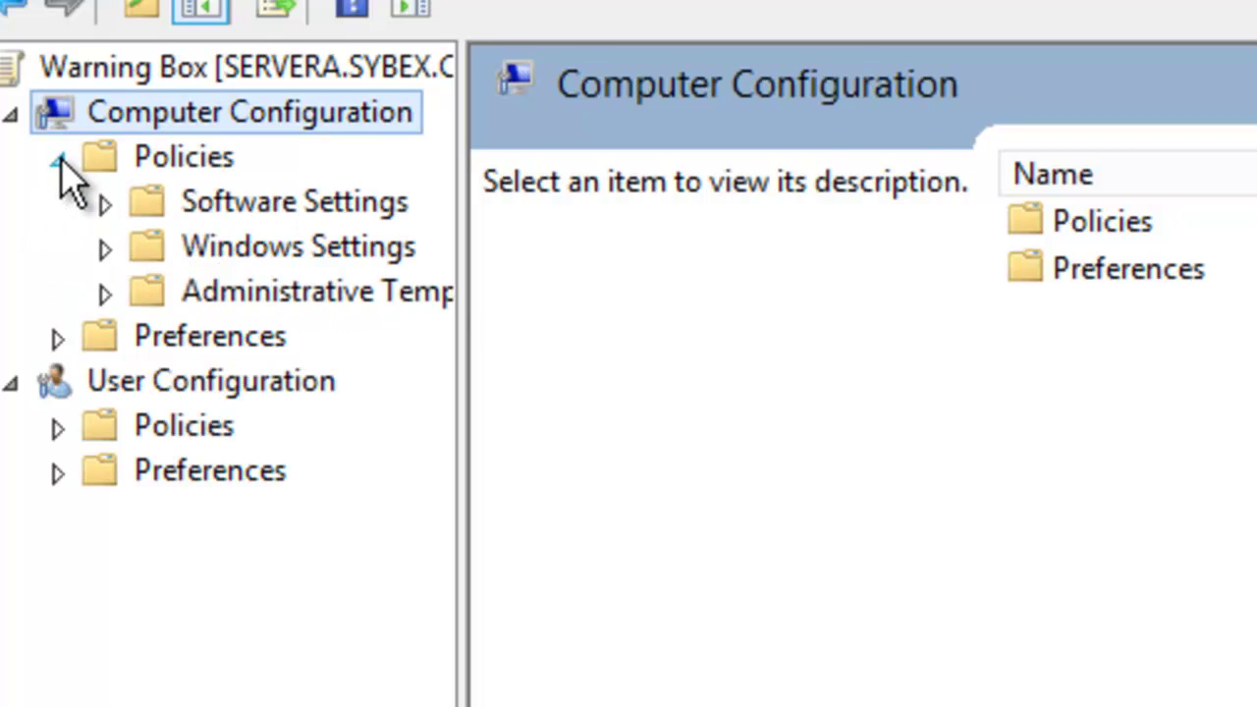
{"action": "left_click", "coordinate": [106, 248]}
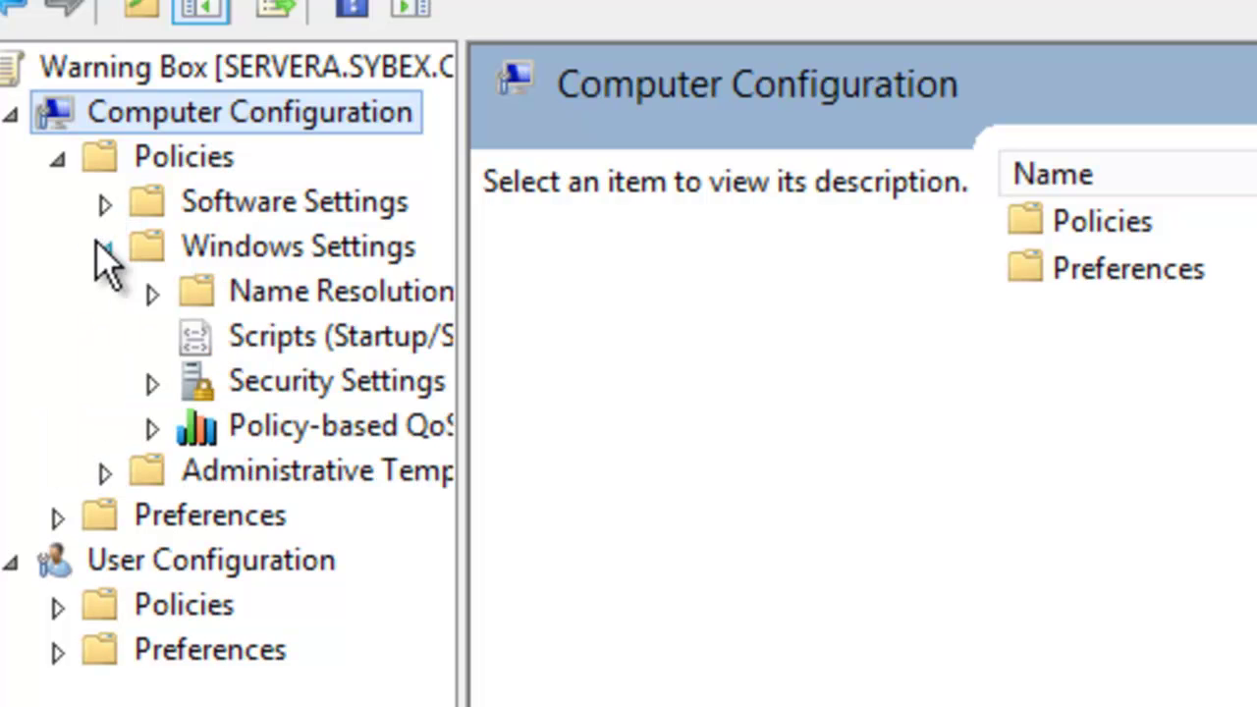
{"action": "left_click", "coordinate": [152, 382]}
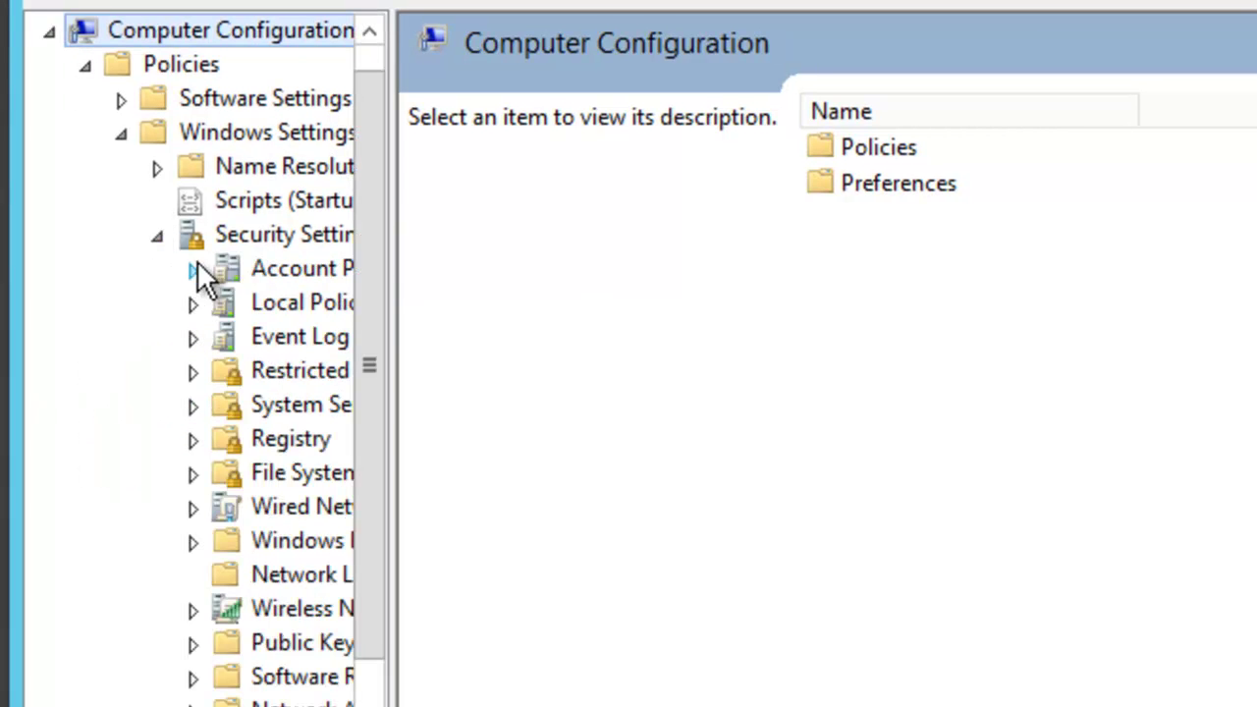
{"action": "left_click", "coordinate": [196, 301]}
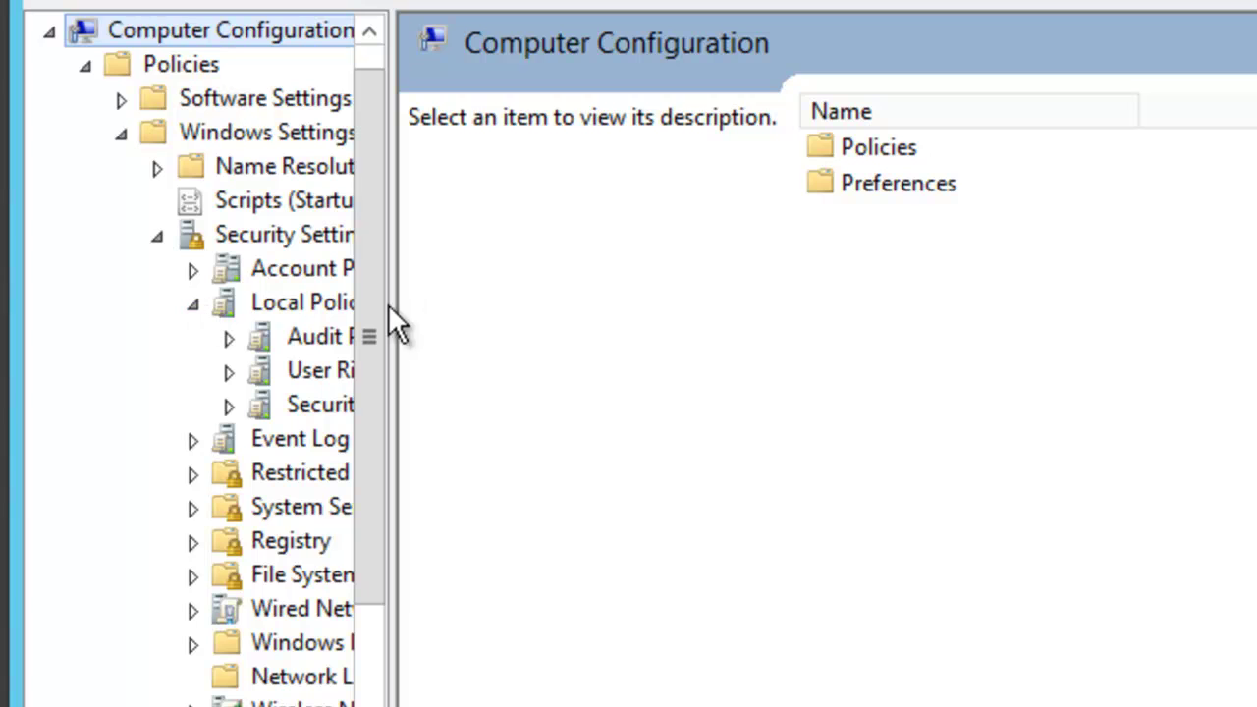
{"action": "left_click_drag", "start_coordinate": [387, 305], "coordinate": [579, 289]}
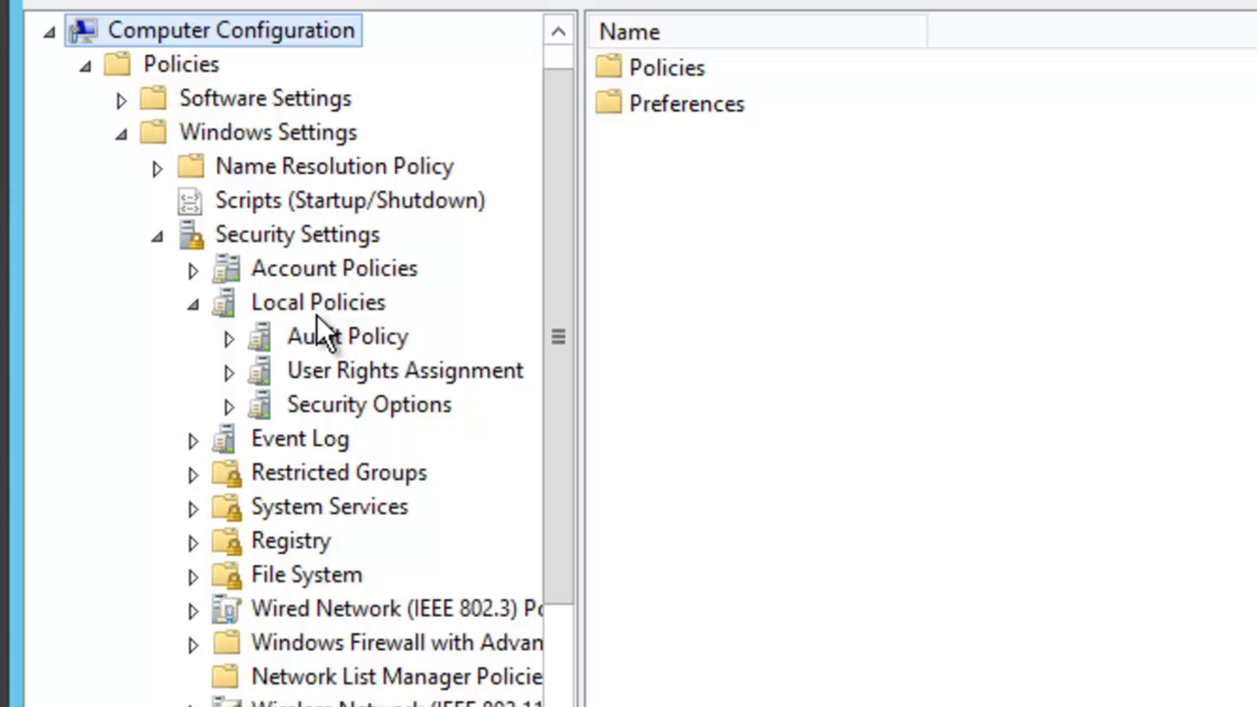
List Security Options and select 'Interactive logon: Message text for users attempting to log on'
{"action": "left_click", "coordinate": [391, 405]}
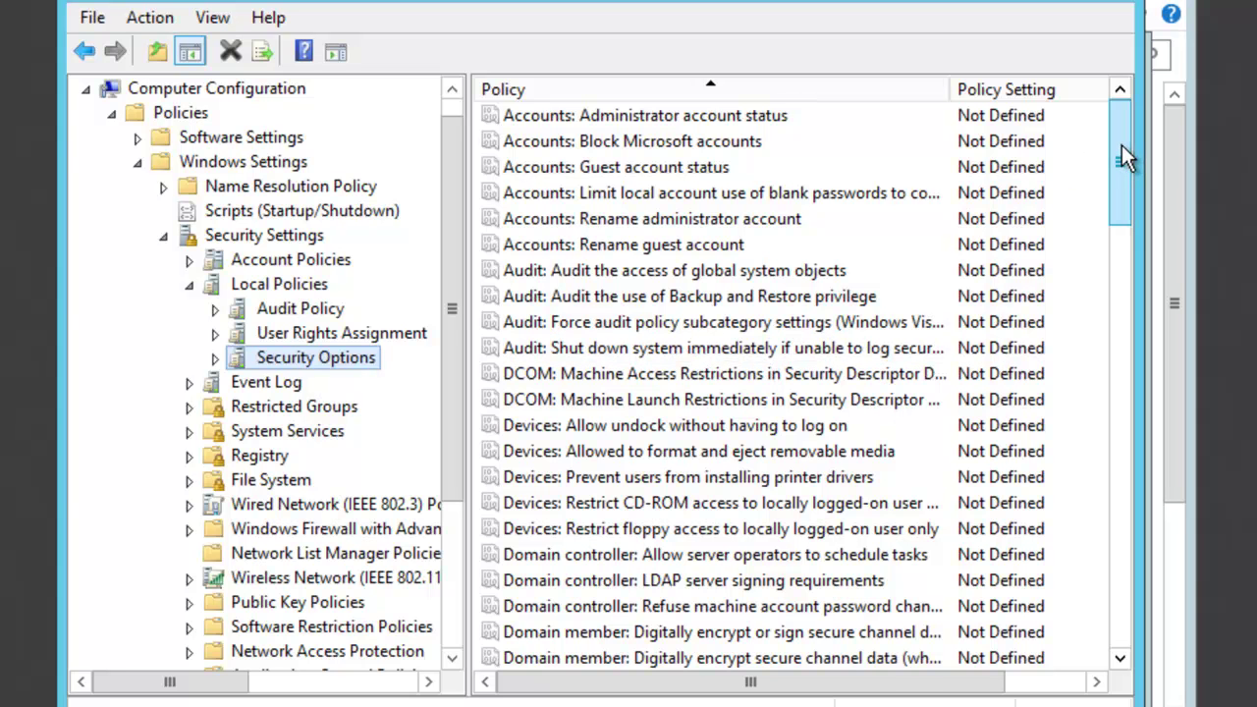
{"action": "left_click_drag", "start_coordinate": [1125, 157], "coordinate": [1108, 238]}
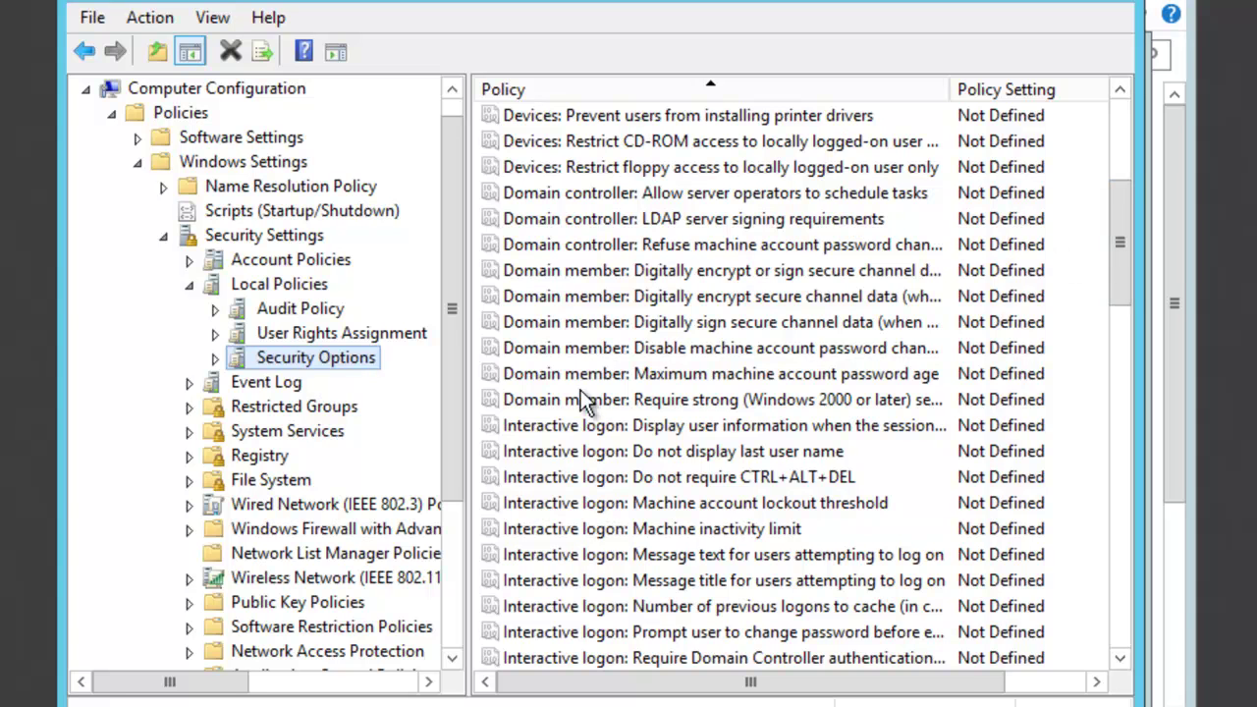
{"action": "left_click", "coordinate": [643, 554]}
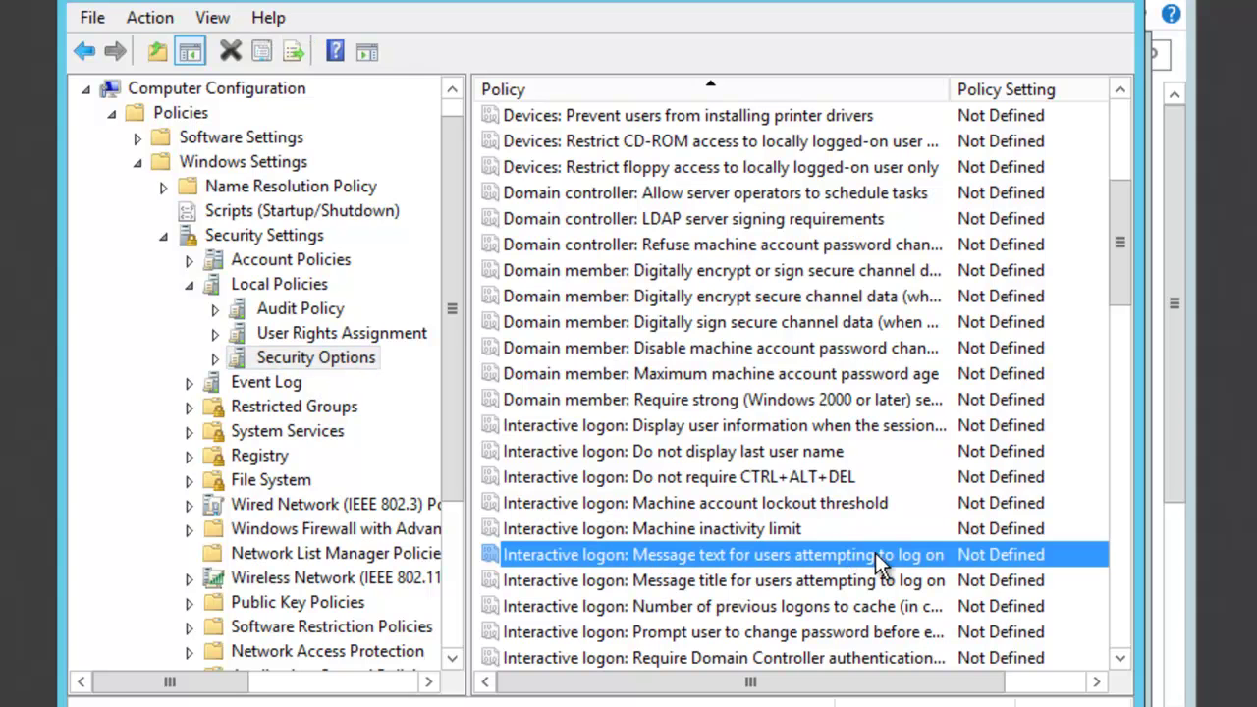
Define the policy with message text 'Unauthorized use of this machine is prohibited.' and save it
{"action": "double_click", "coordinate": [756, 556]}
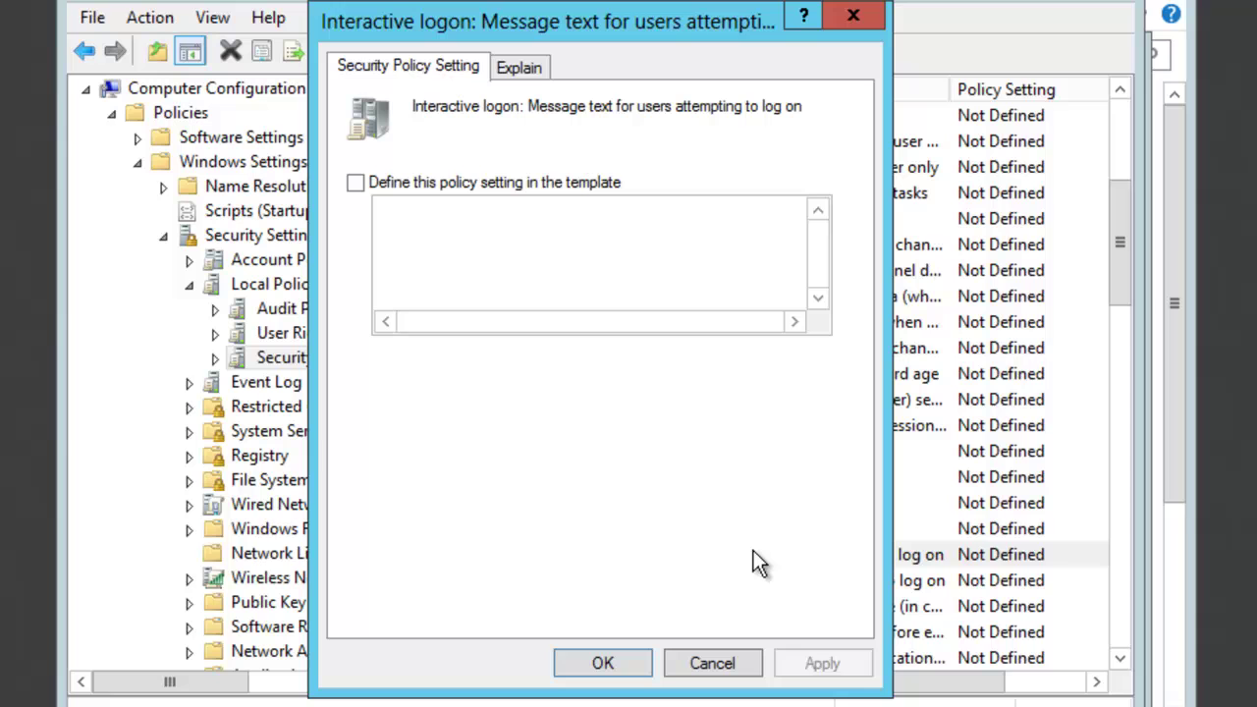
{"action": "left_click", "coordinate": [355, 183]}
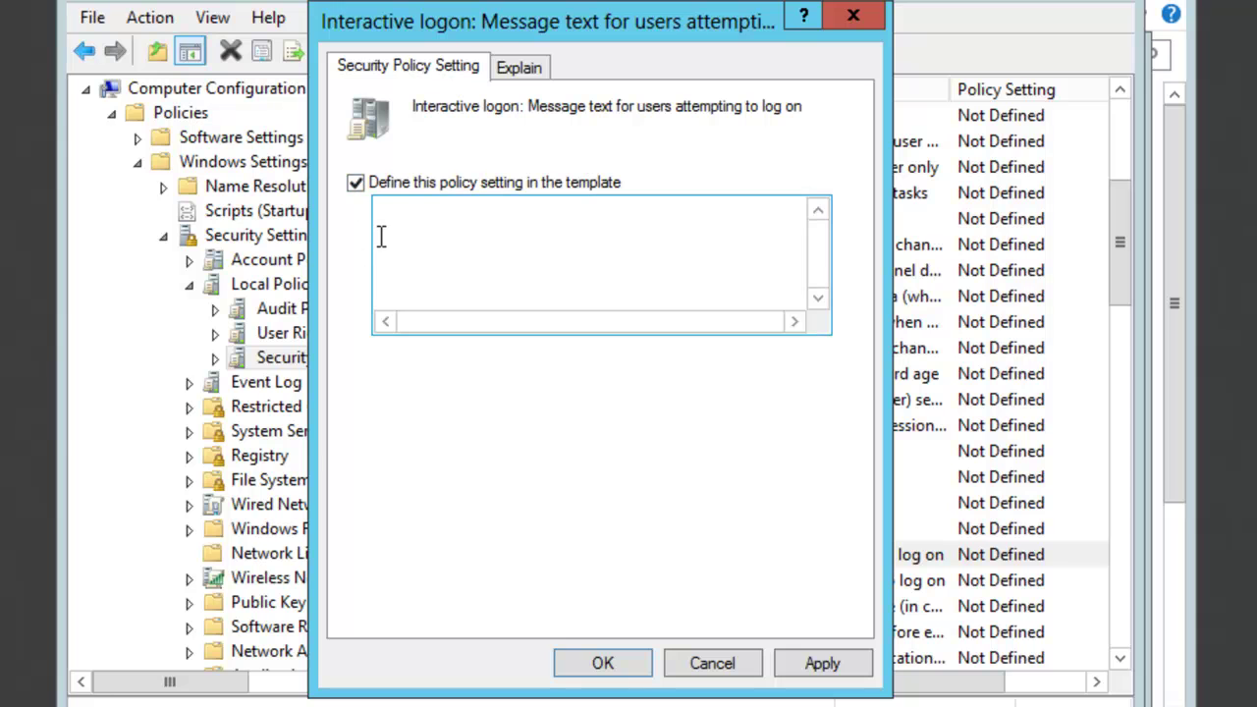
{"action": "left_click", "coordinate": [387, 215]}
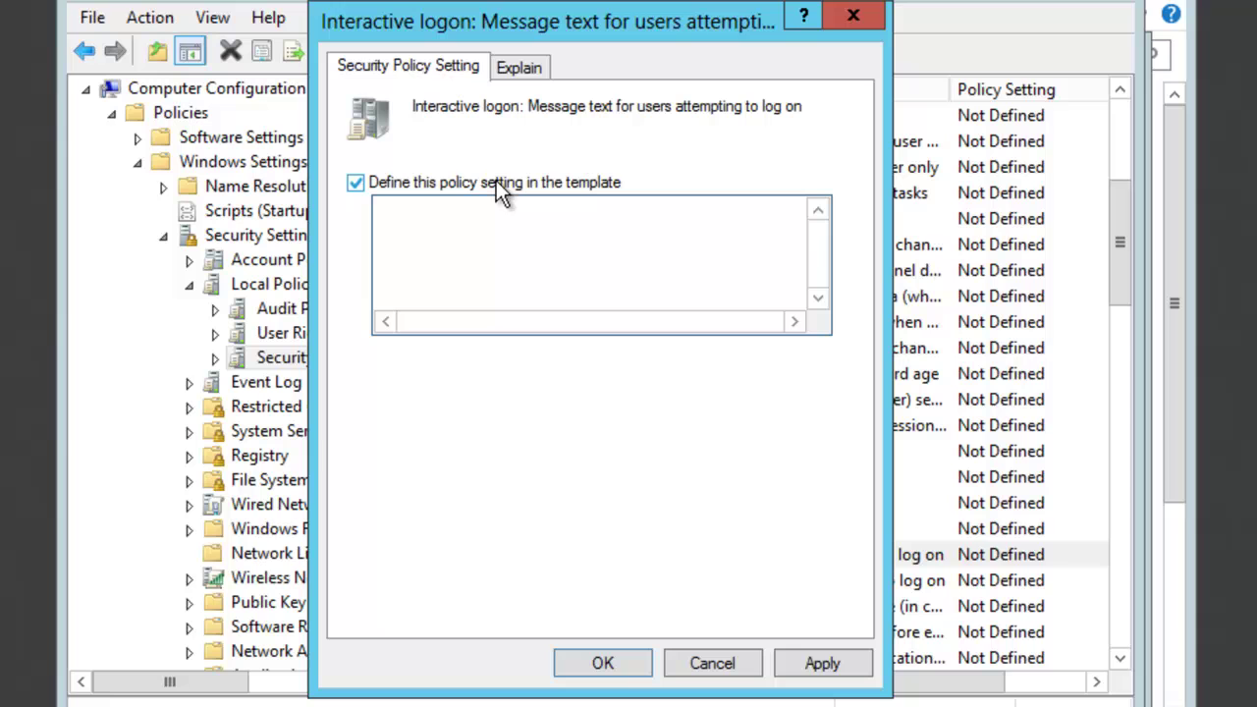
{"action": "type", "text": "Unauthorized use of t"}
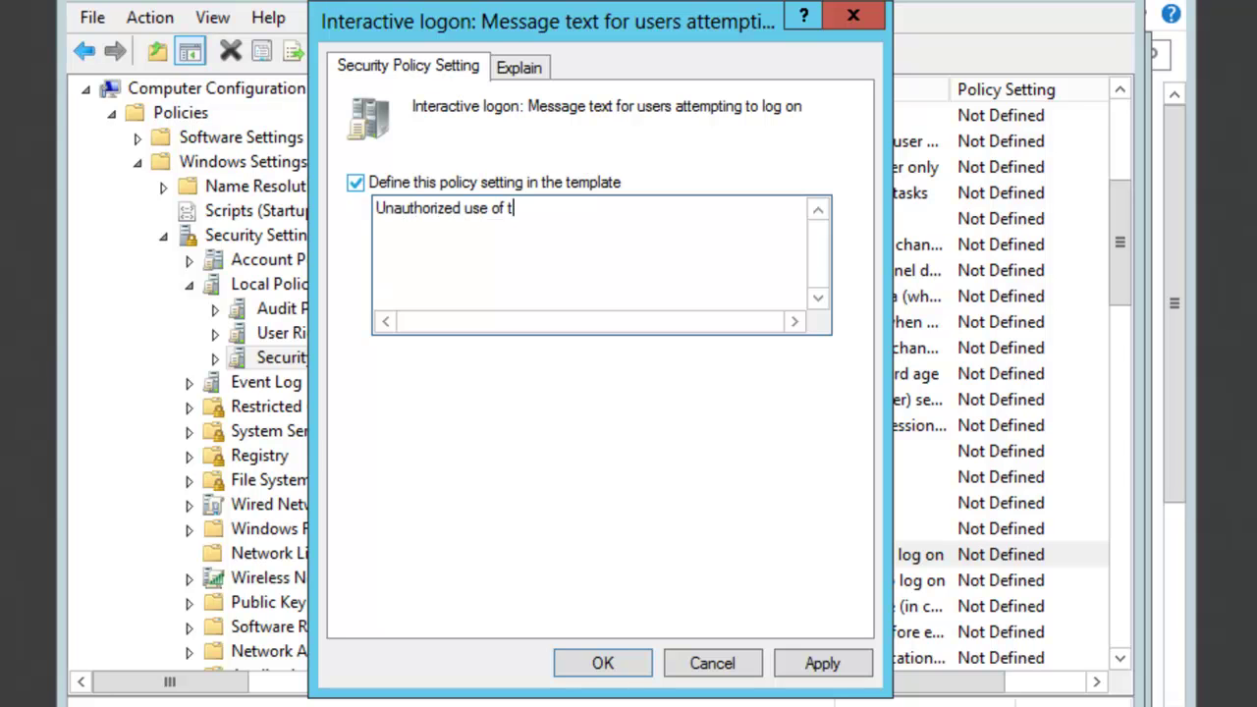
{"action": "type", "text": "his machine is "}
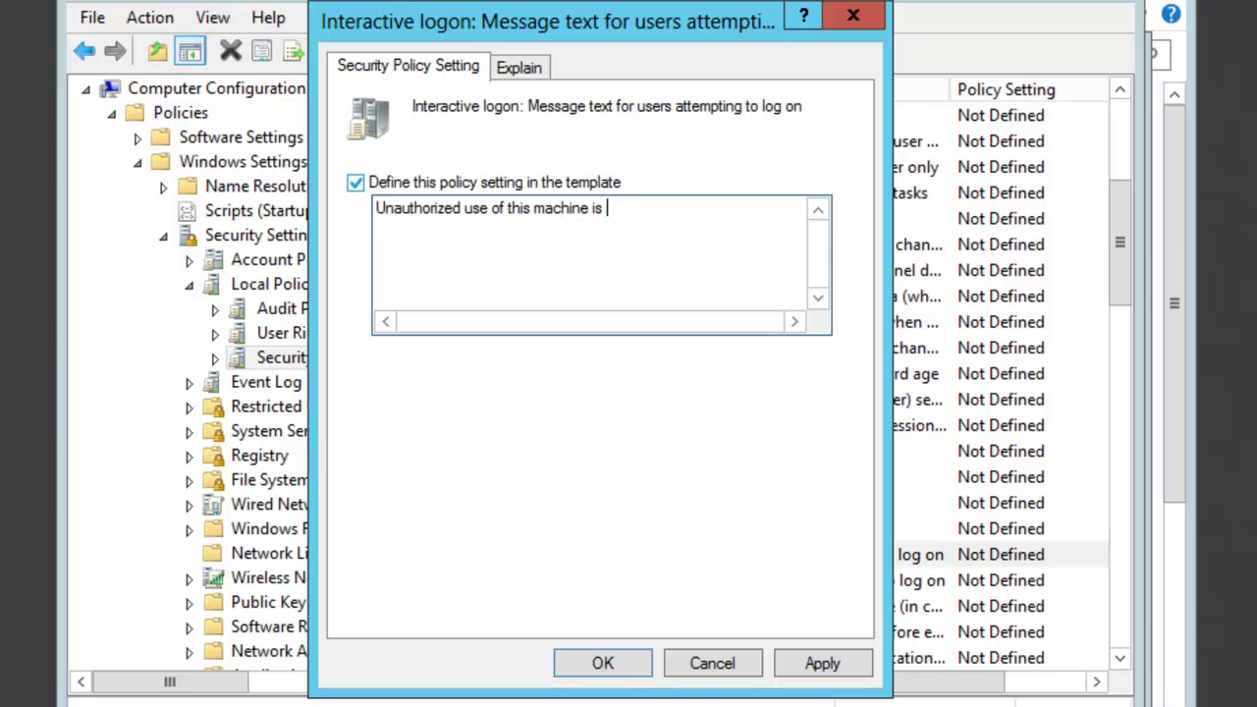
{"action": "type", "text": "prohibited."}
{"action": "left_click", "coordinate": [621, 660]}
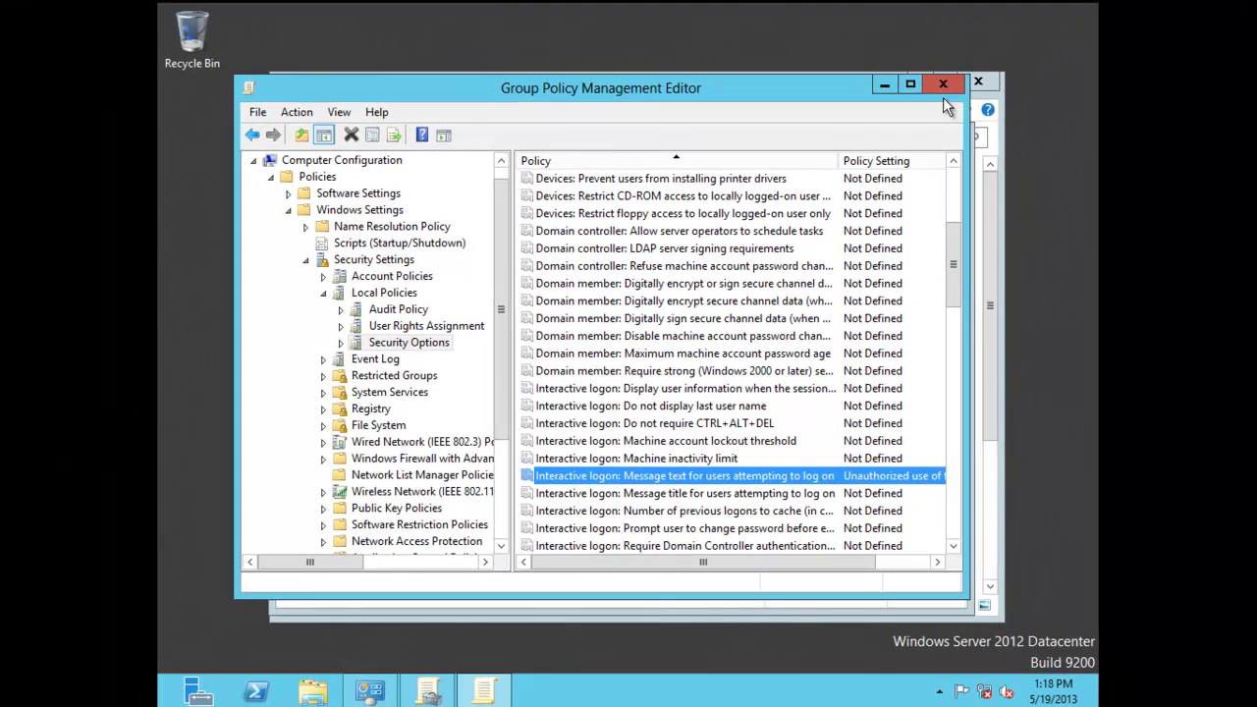
Close the Group Policy Management Editor window
{"action": "left_click", "coordinate": [953, 39]}
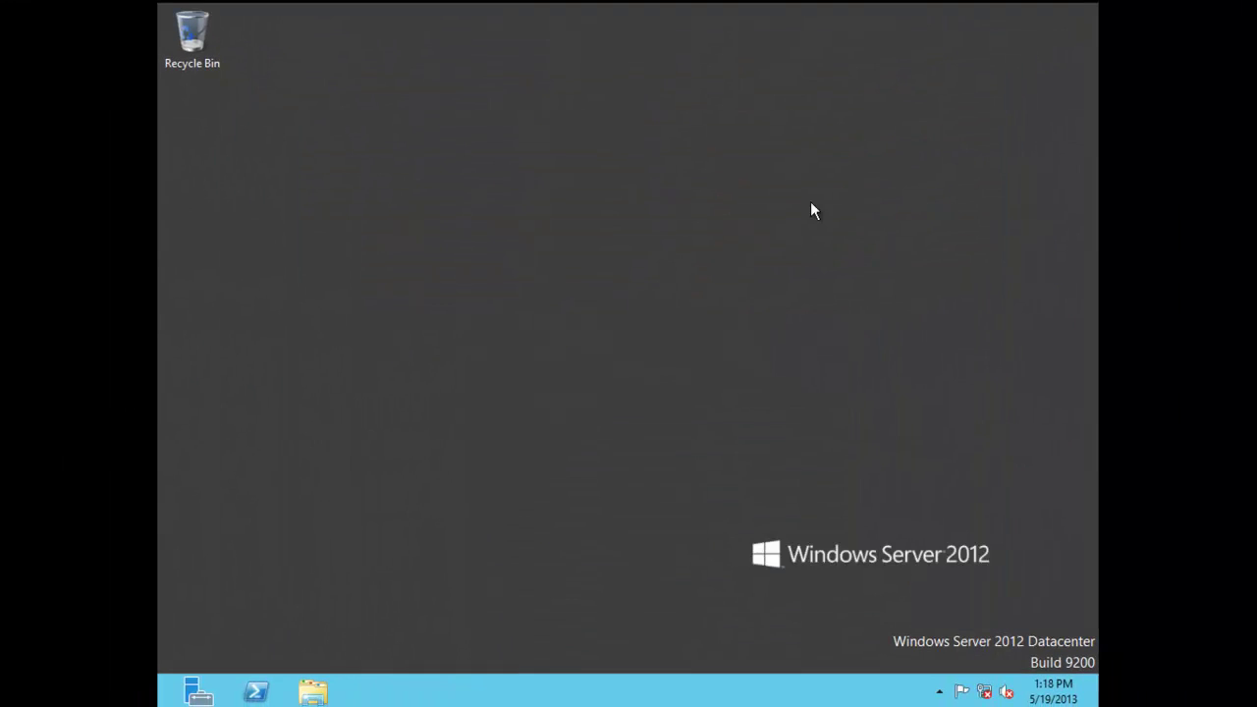